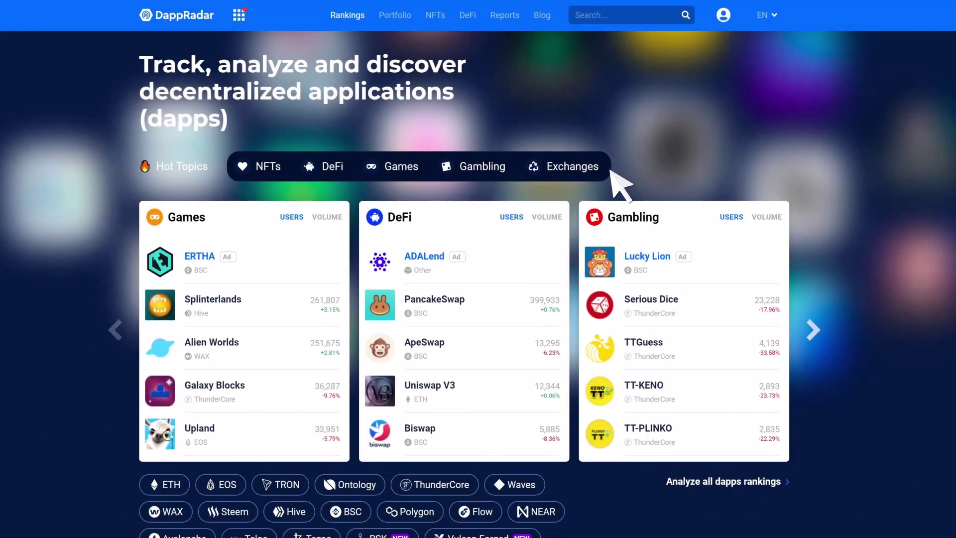
Step: Open the Portfolio to show Ethereum token holdings and DeFi savings and debt
left_click(396, 23)
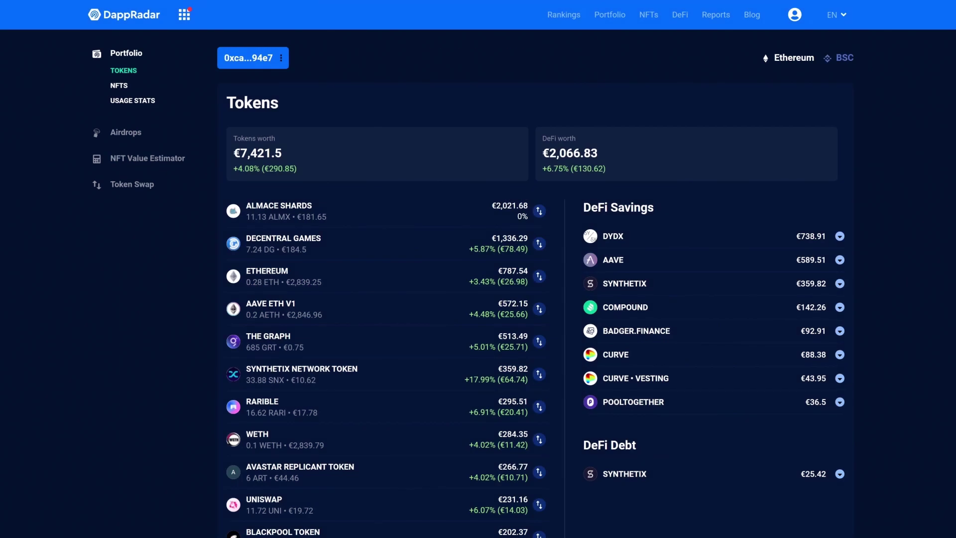
scroll(535, 299, "down", 1)
scroll(536, 300, "down", 1)
scroll(535, 298, "down", 1)
scroll(536, 299, "down", 1)
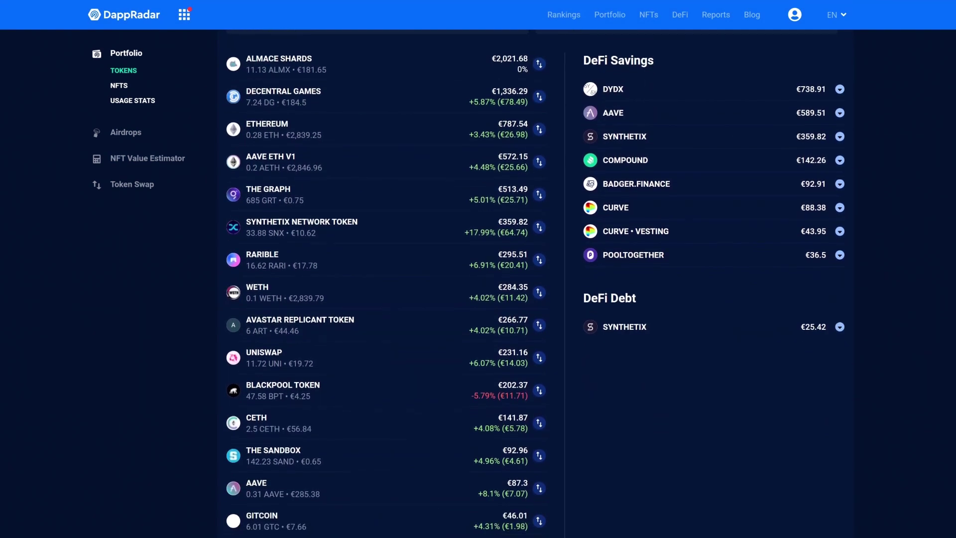
scroll(536, 299, "down", 1)
scroll(535, 298, "up", 1)
scroll(536, 300, "up", 1)
scroll(535, 299, "up", 1)
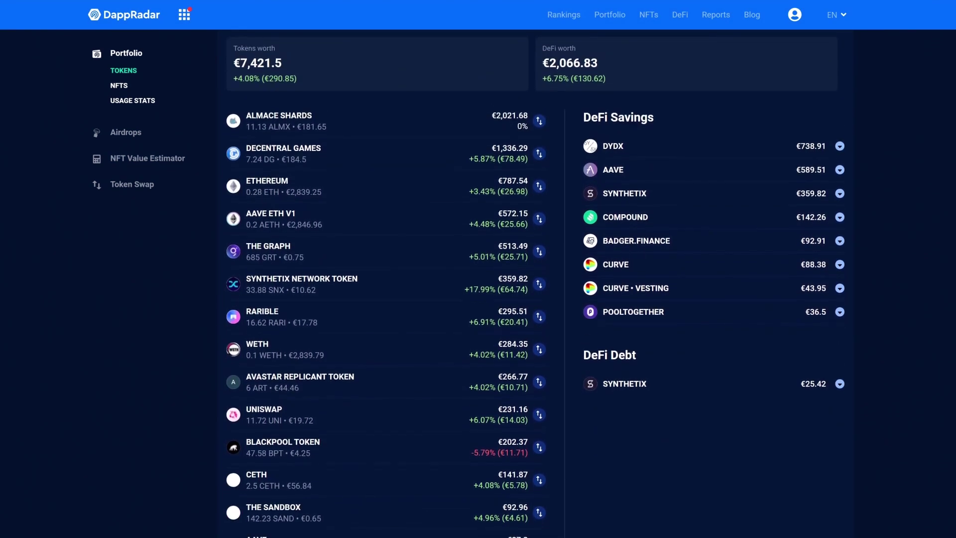
scroll(535, 299, "up", 1)
scroll(536, 300, "up", 1)
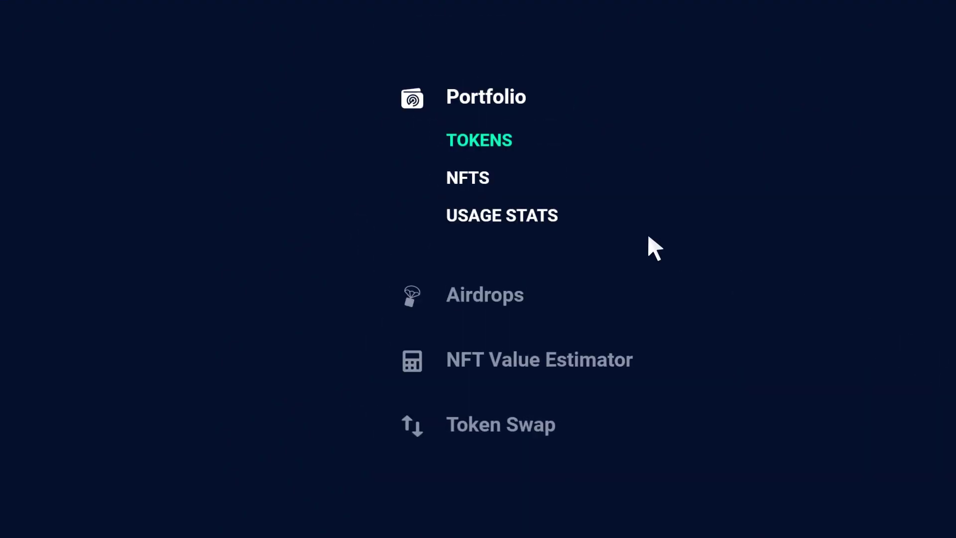
Step: Switch the portfolio to its NFT holdings
left_click(503, 186)
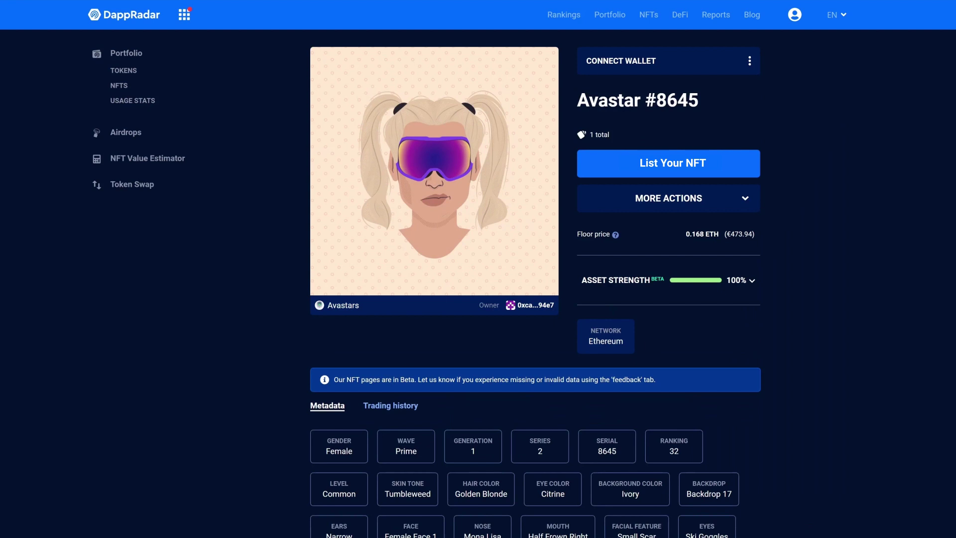
scroll(478, 299, "down", 3)
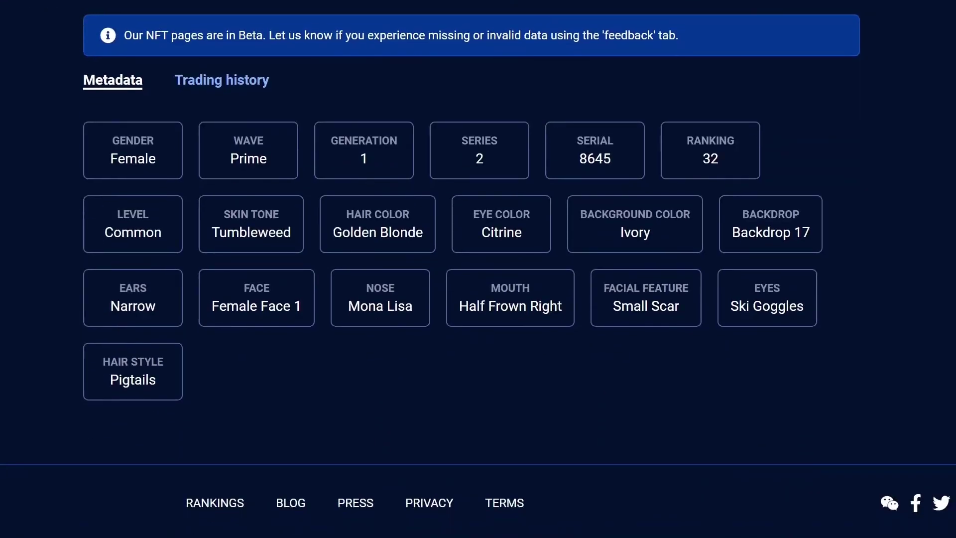
Step: Show the trading history of Avastar #8645
left_click(221, 80)
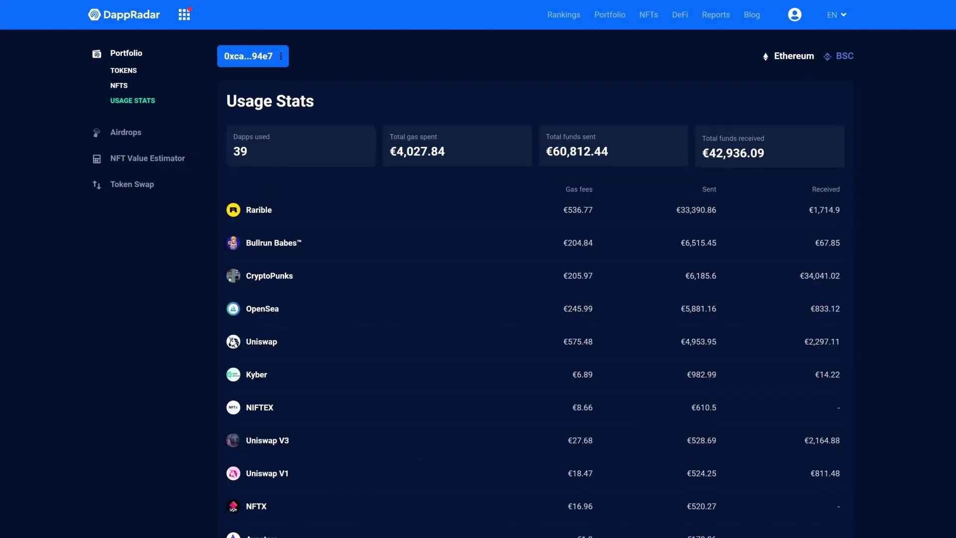
scroll(536, 285, "down", 2)
scroll(536, 285, "down", 2)
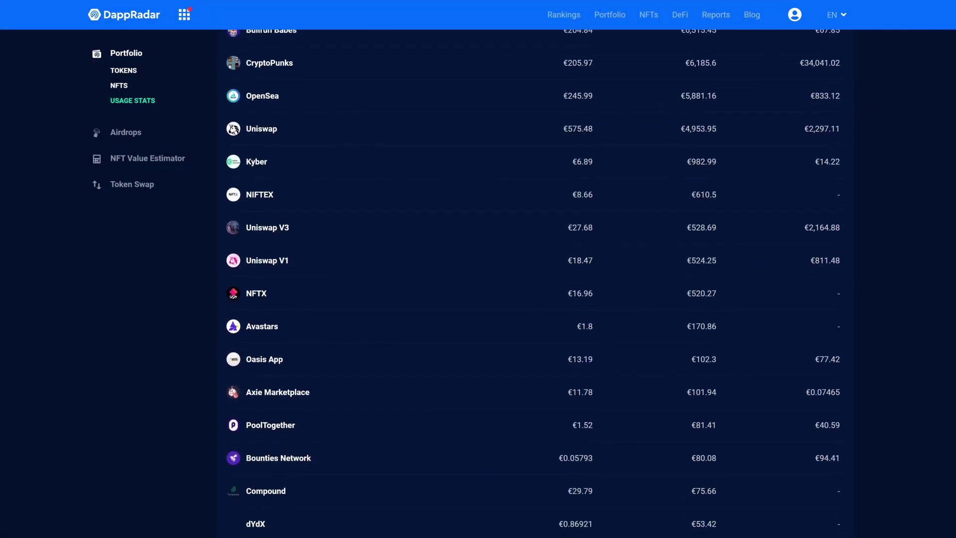
scroll(536, 285, "up", 2)
scroll(535, 284, "up", 3)
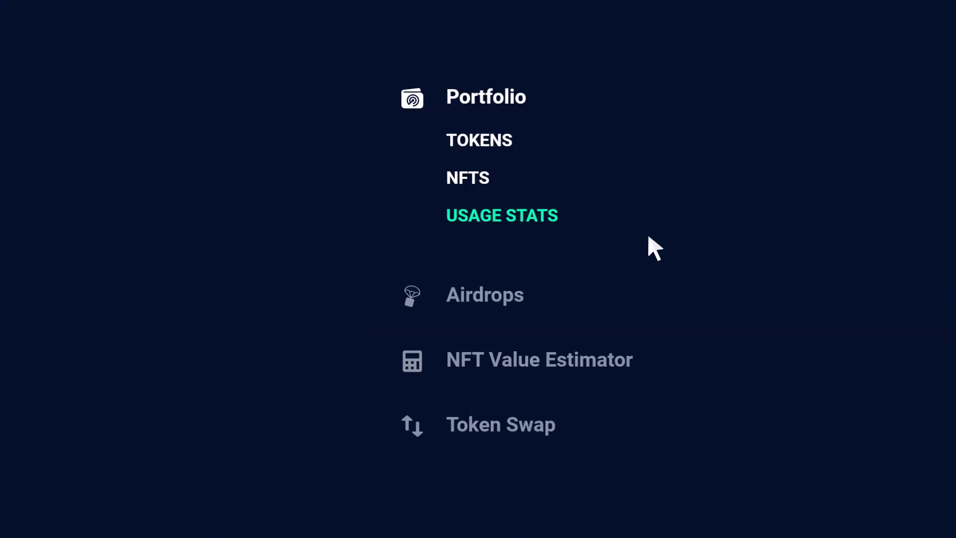
Step: Get a value estimate for CryptoPunk #369 from the Crypto Punks collection
left_click(642, 363)
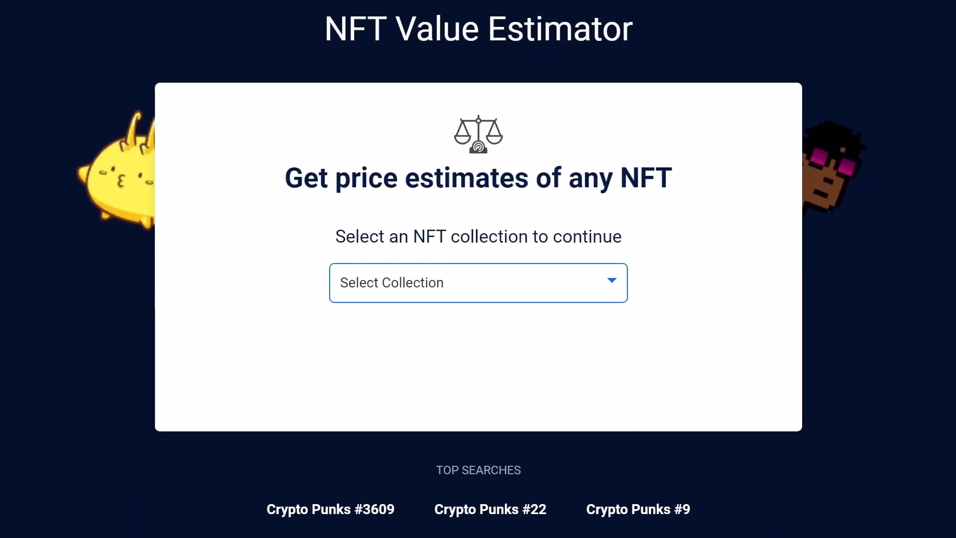
left_click(479, 283)
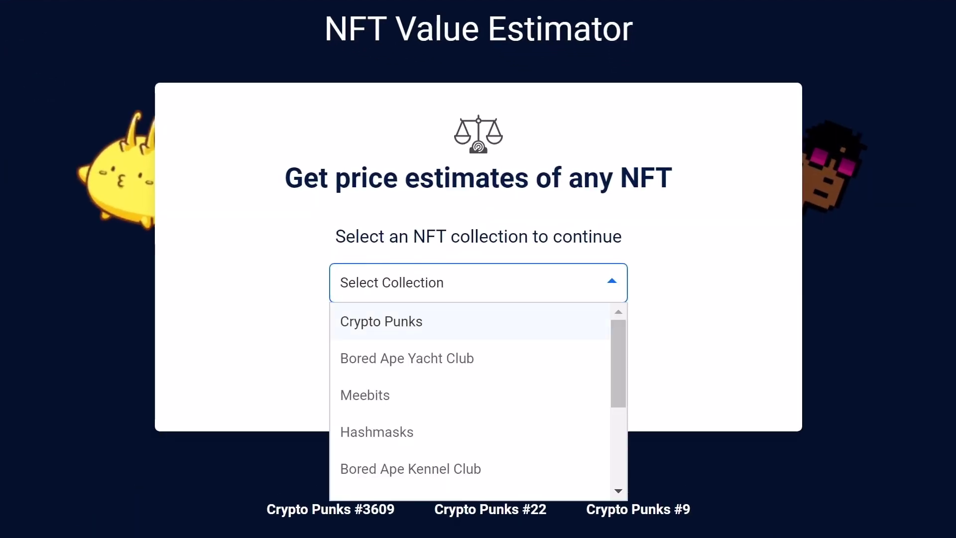
left_click(381, 322)
type("369")
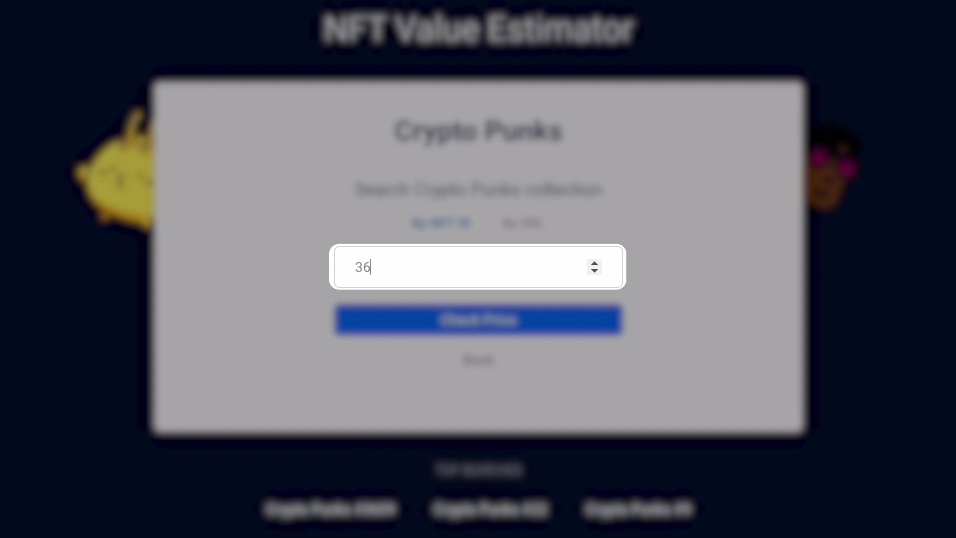
key("Return")
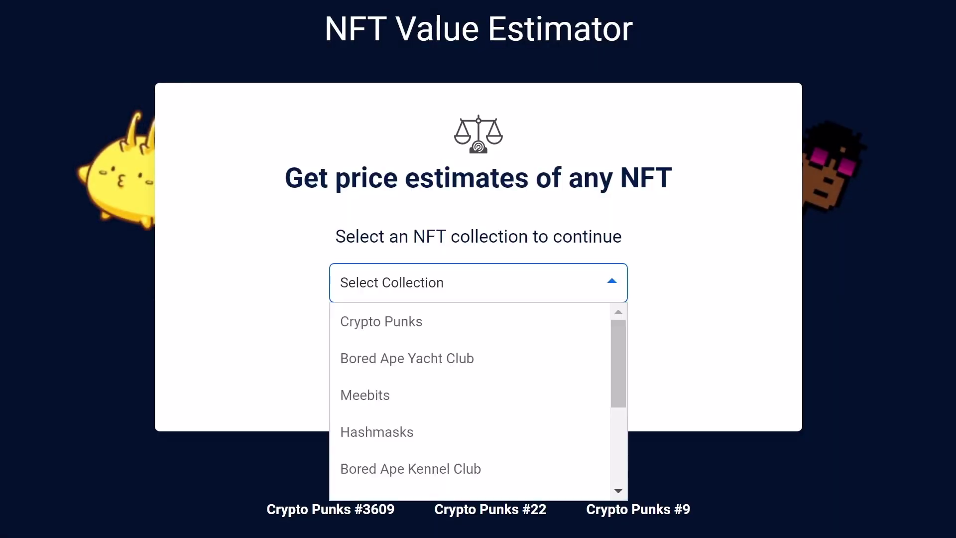
scroll(479, 399, "down", 1)
scroll(478, 400, "down", 1)
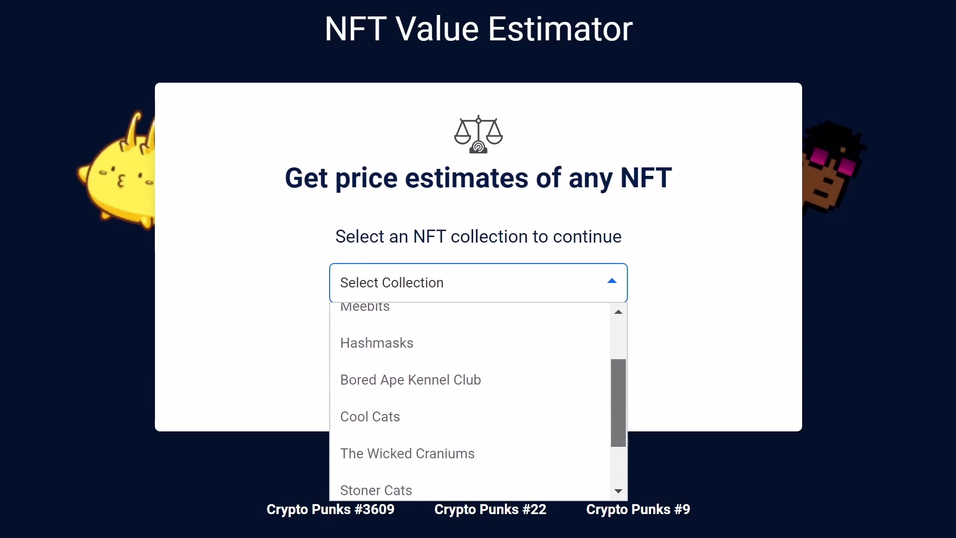
scroll(478, 400, "down", 1)
scroll(471, 400, "down", 1)
scroll(470, 400, "up", 1)
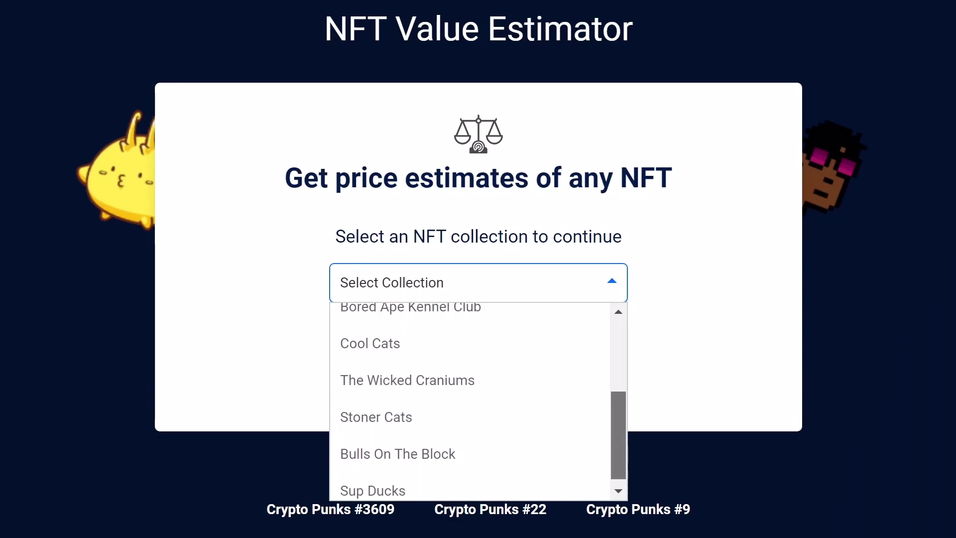